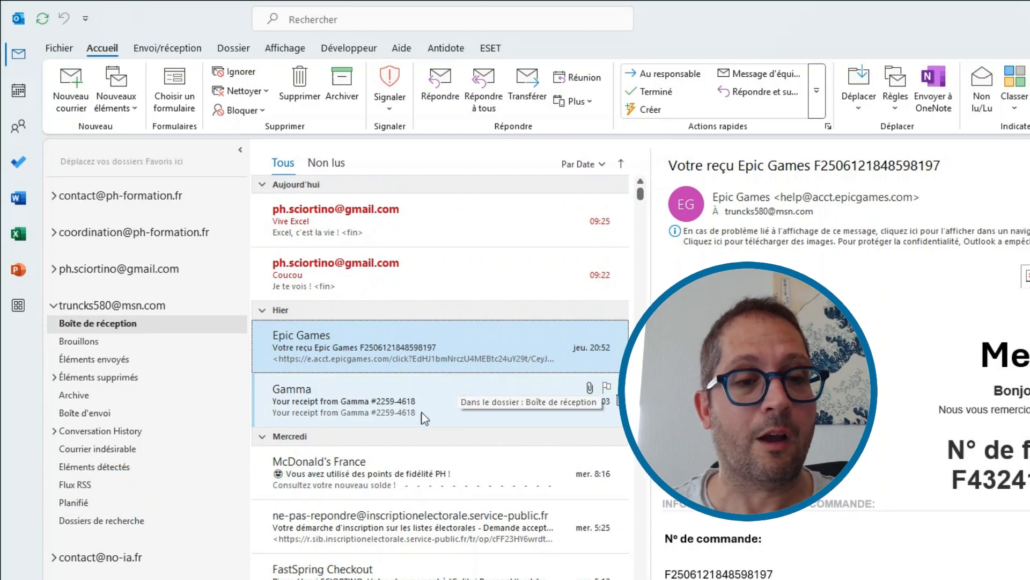
Step: Preview the Gamma and Epic Games receipts, then bring up the Advanced View Settings dialog
click(419, 386)
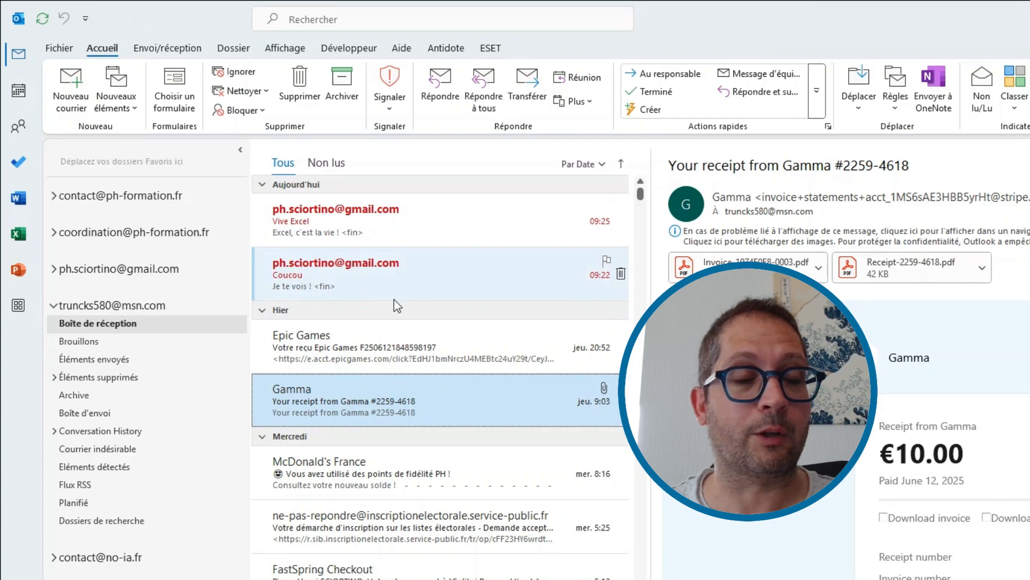
click(391, 338)
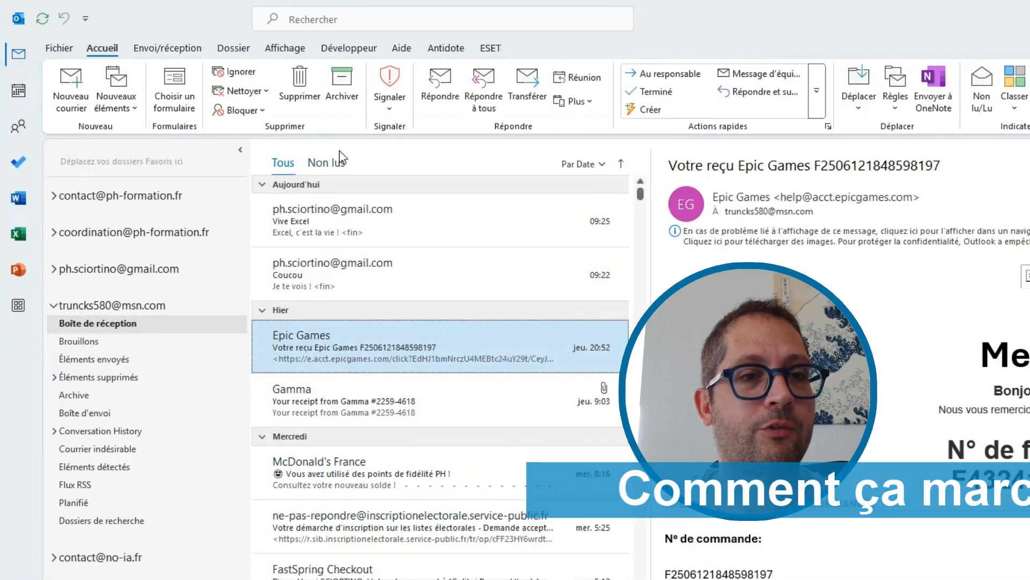
click(285, 47)
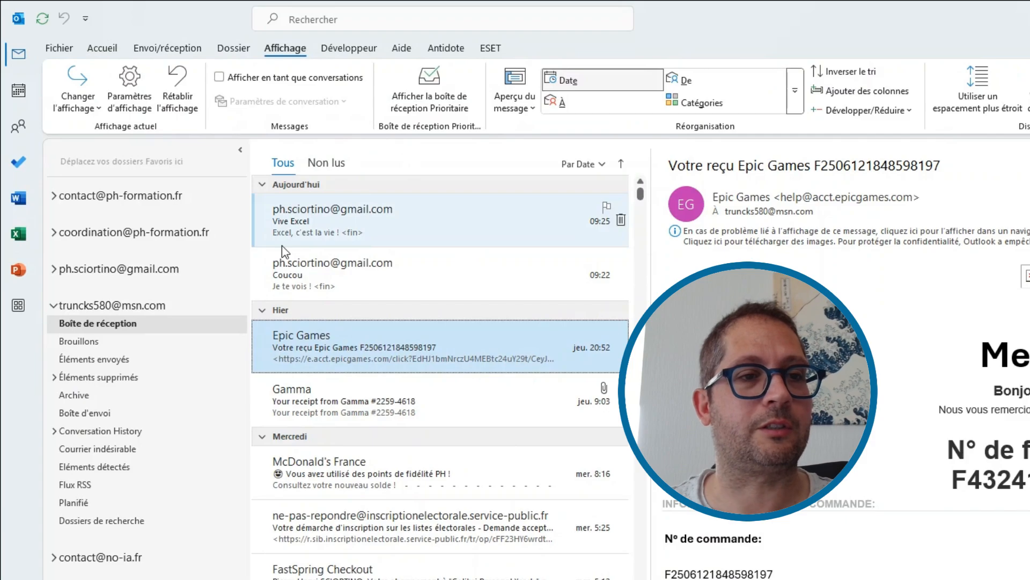
click(132, 91)
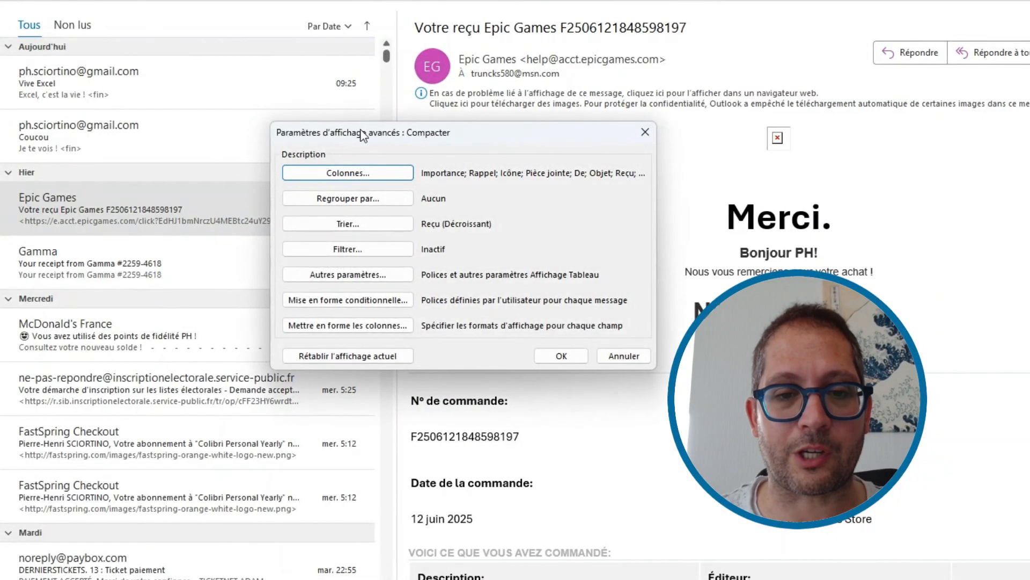
drag(361, 131, 254, 75)
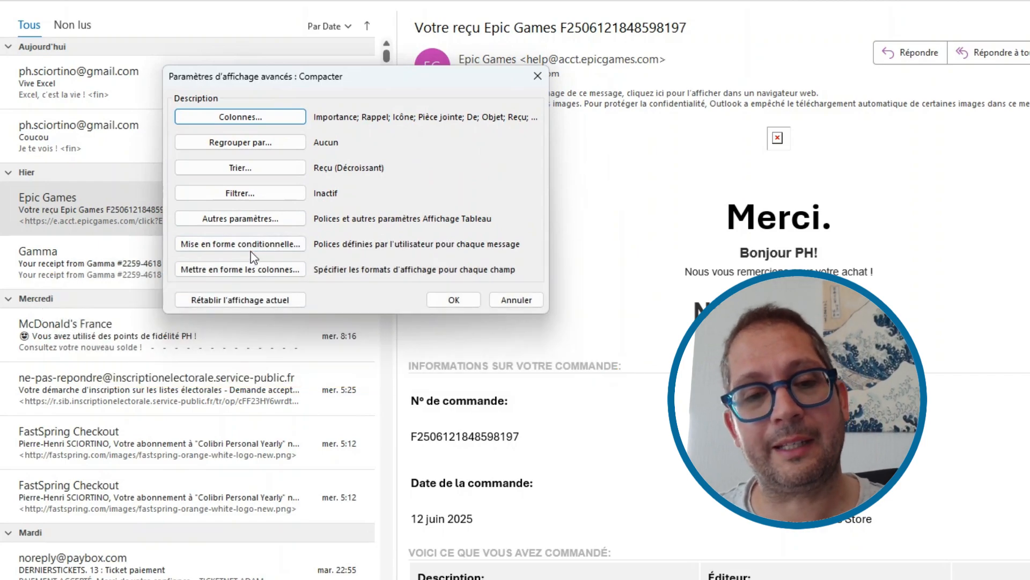
Step: Add a conditional formatting rule called 'Patron' and open its Condition filter
click(251, 252)
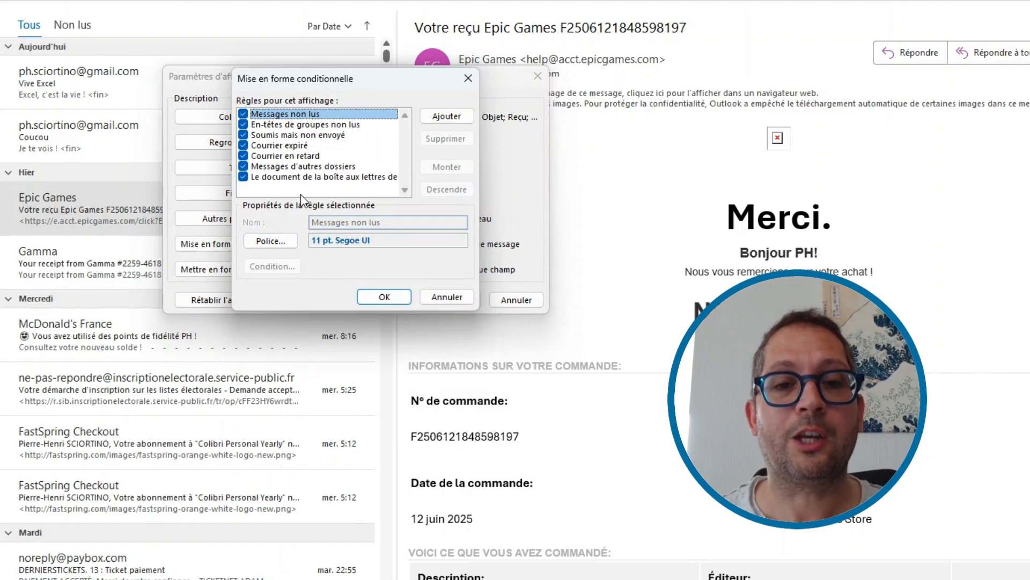
click(448, 117)
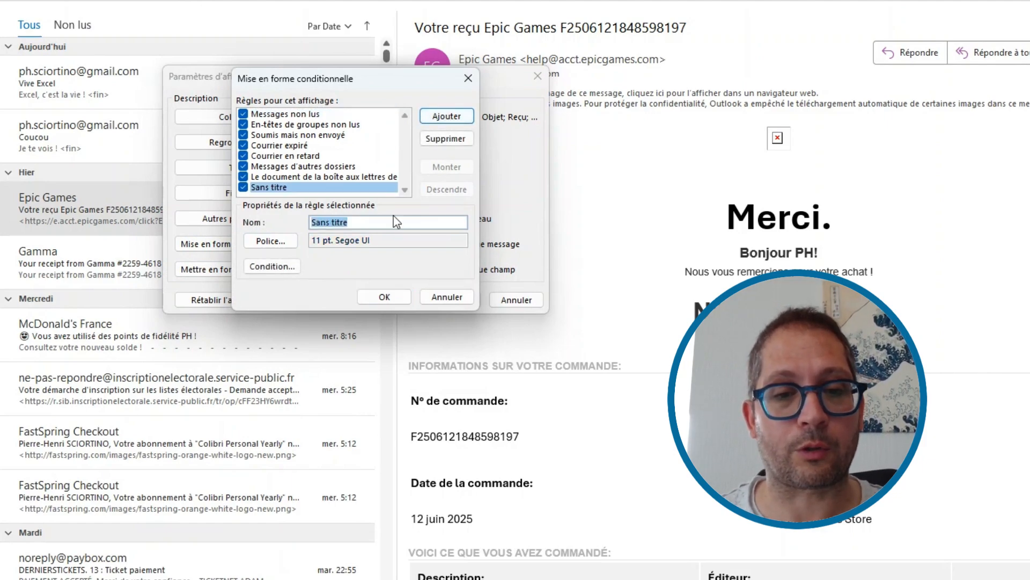
text(P)
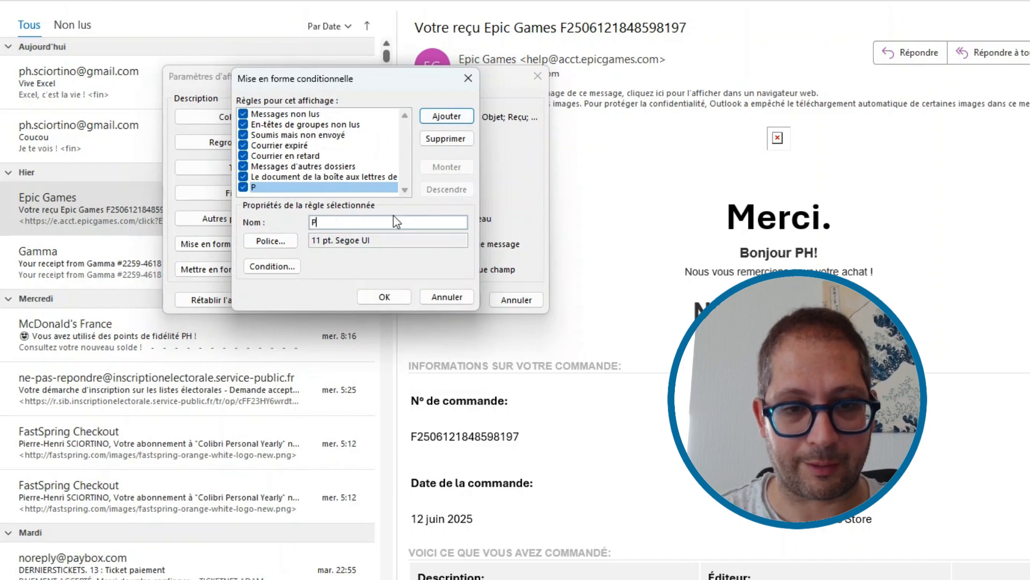
text(atron)
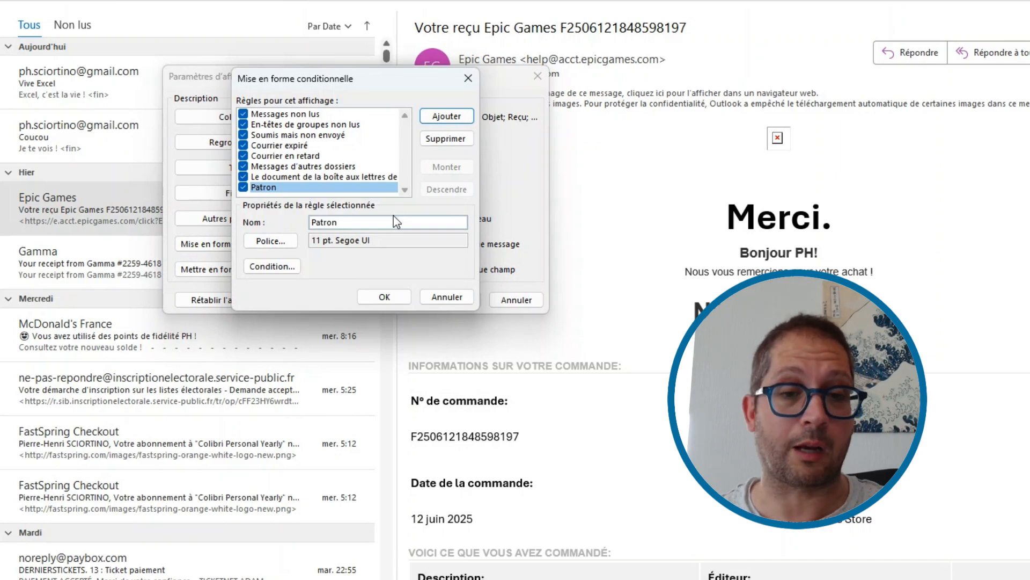
click(275, 270)
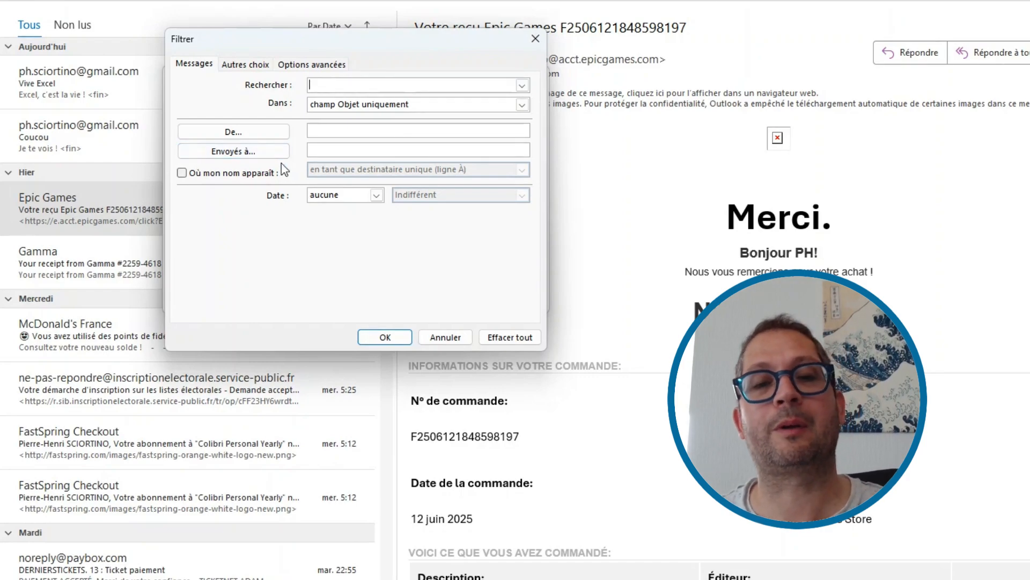
Step: Restrict the Patron rule to messages from the contact sender address entered in the From field
click(266, 66)
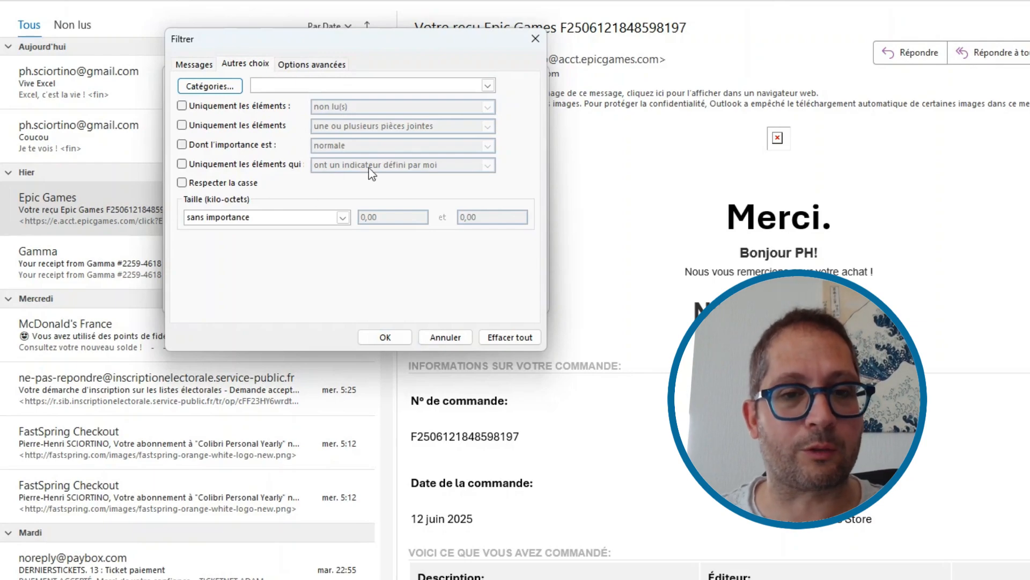
click(207, 67)
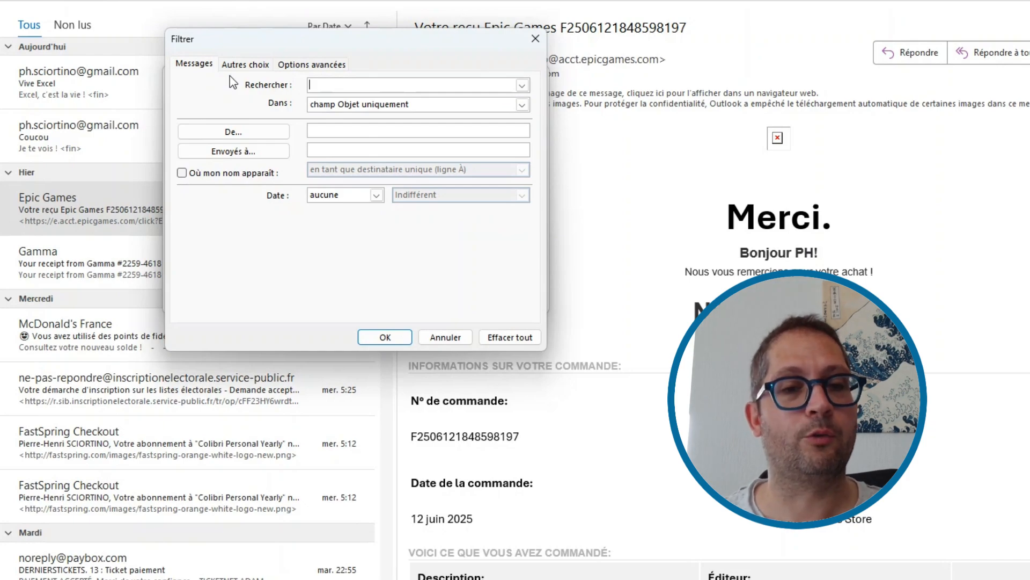
click(325, 130)
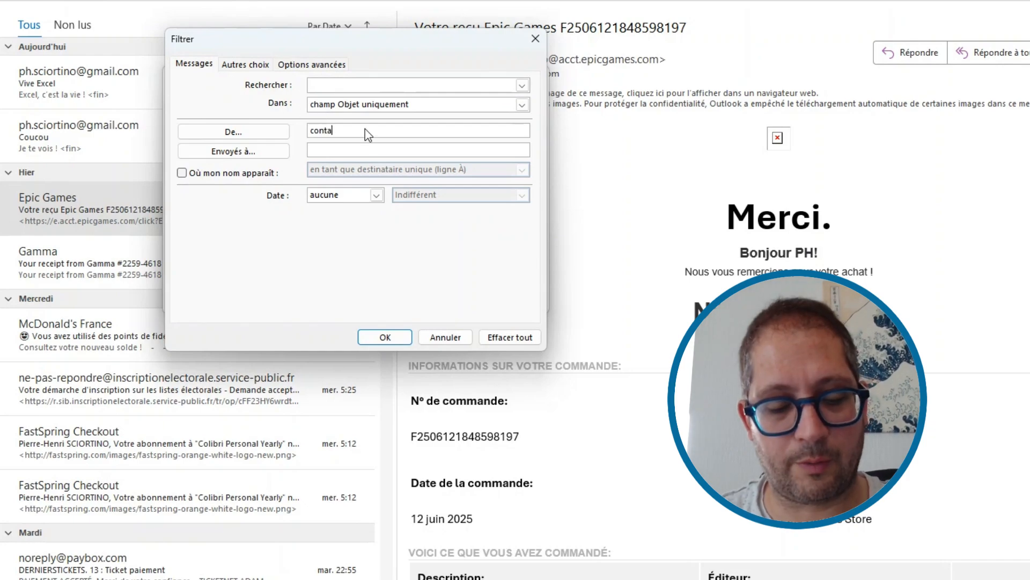
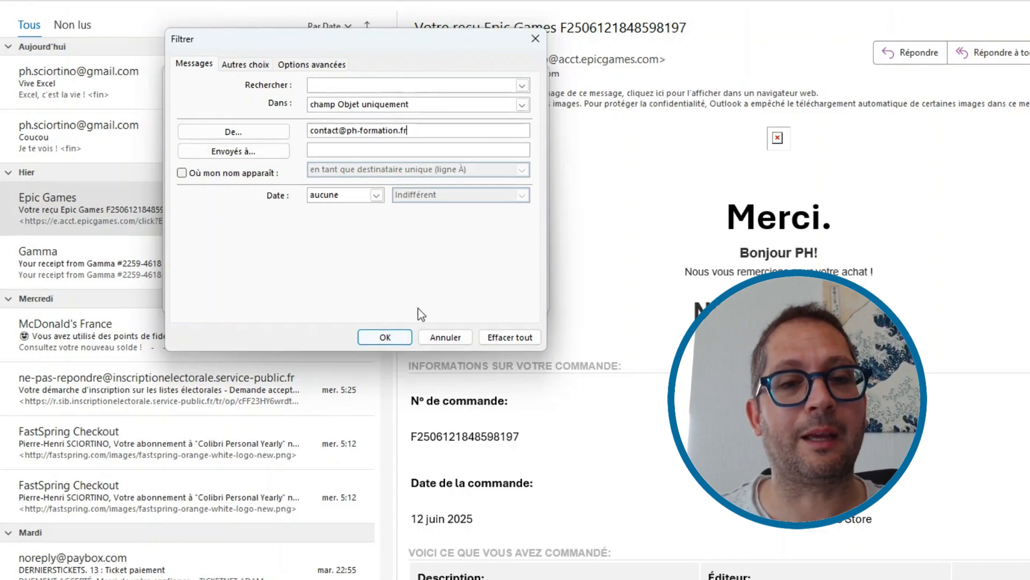
click(383, 343)
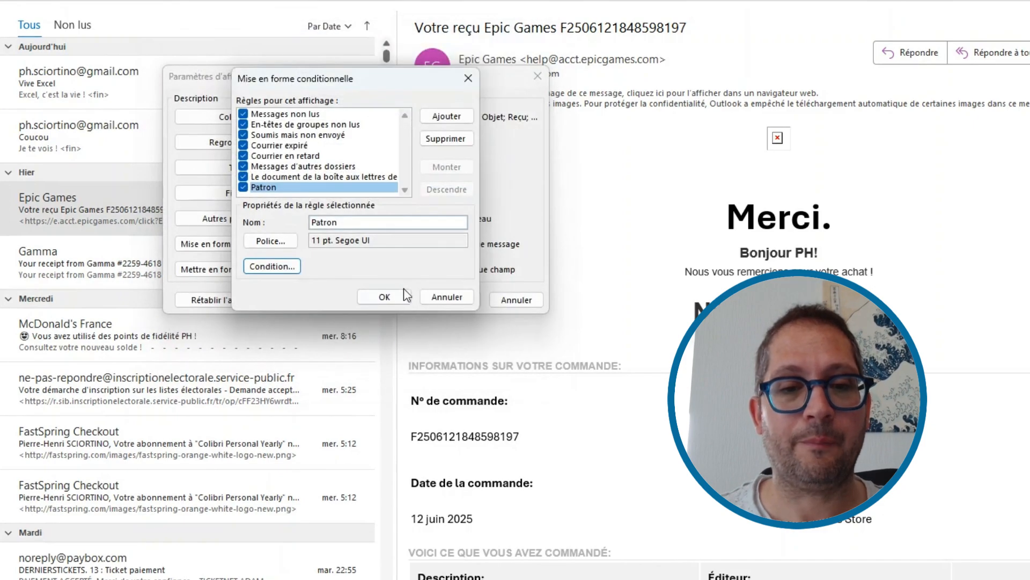
Step: Give Patron matches red, large Segoe UI Black text and confirm all the view dialogs
click(270, 241)
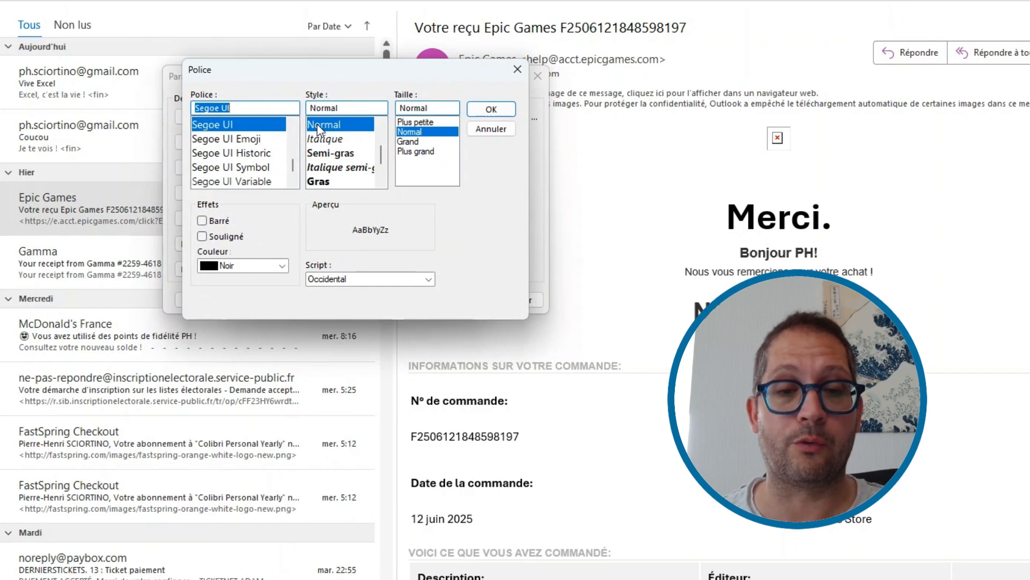
click(281, 266)
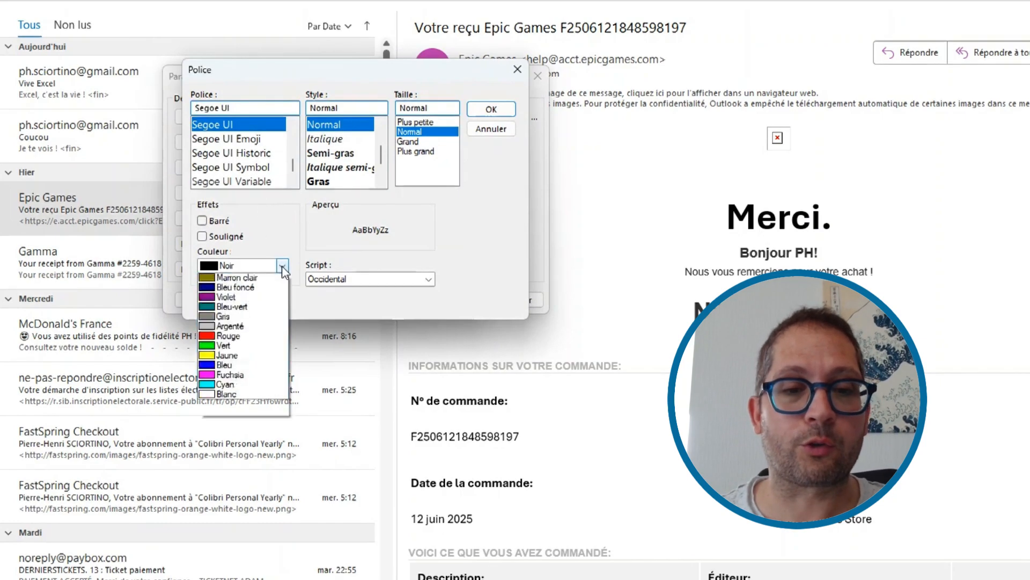
click(247, 375)
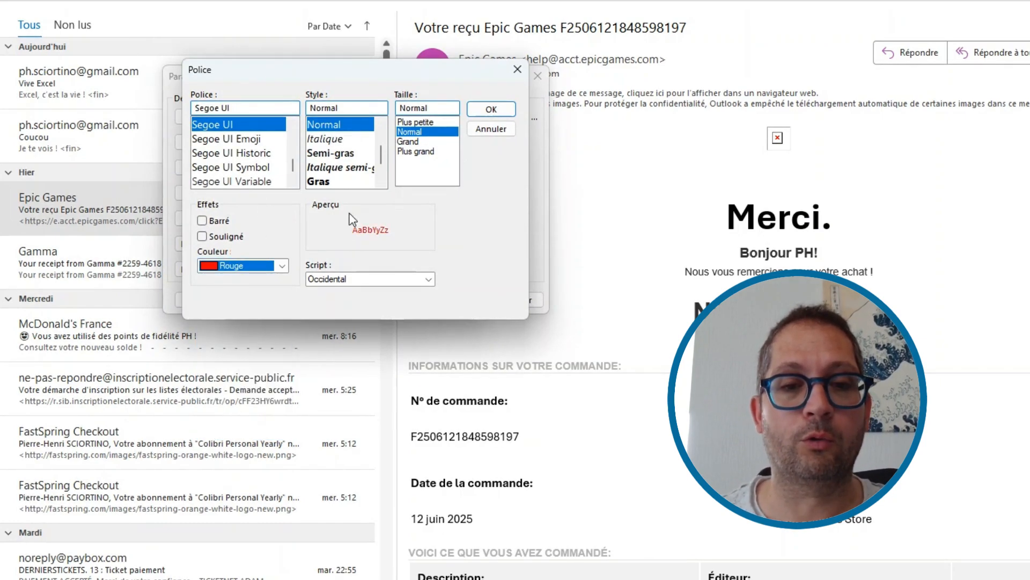
click(322, 182)
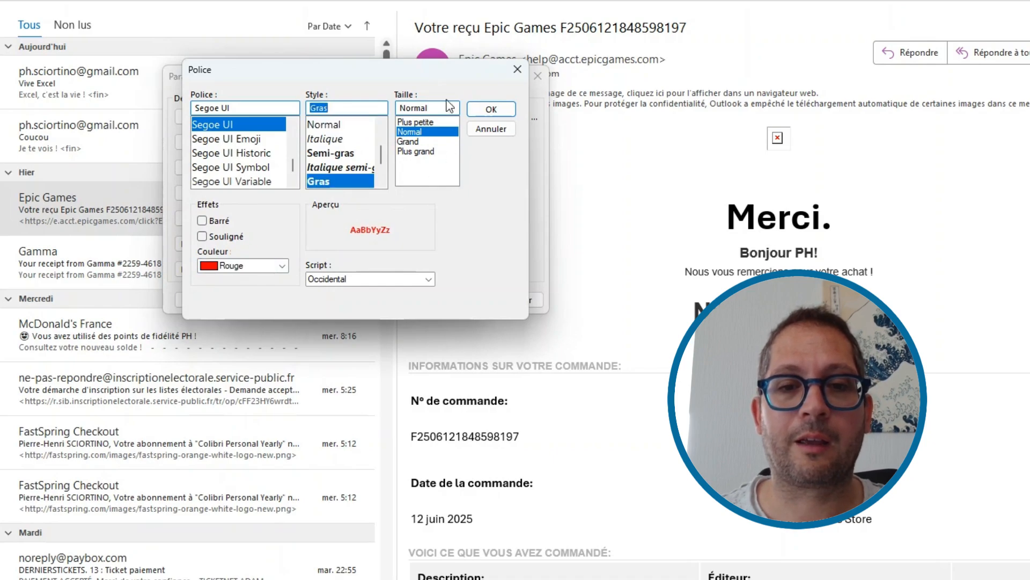
click(410, 143)
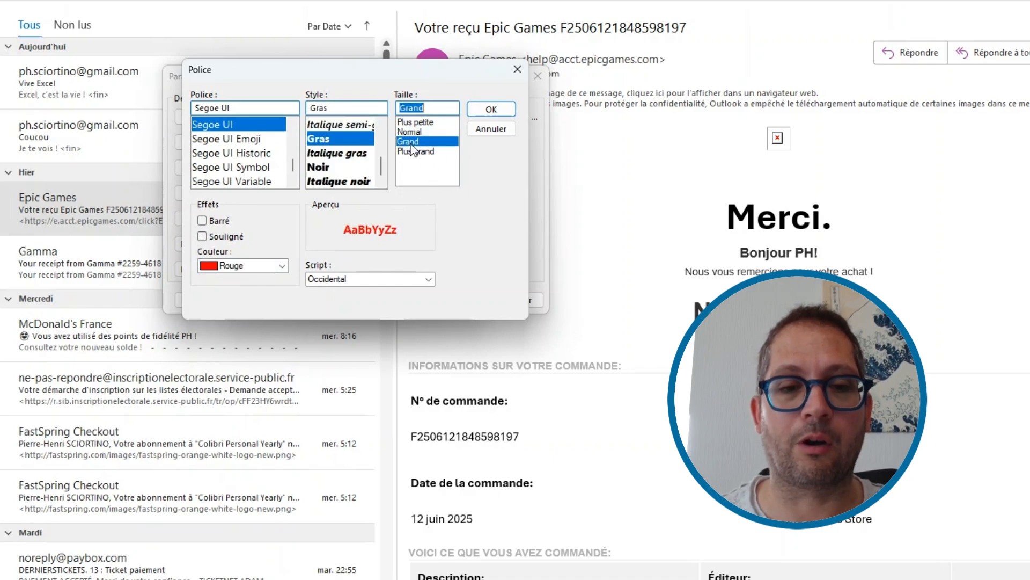
click(322, 167)
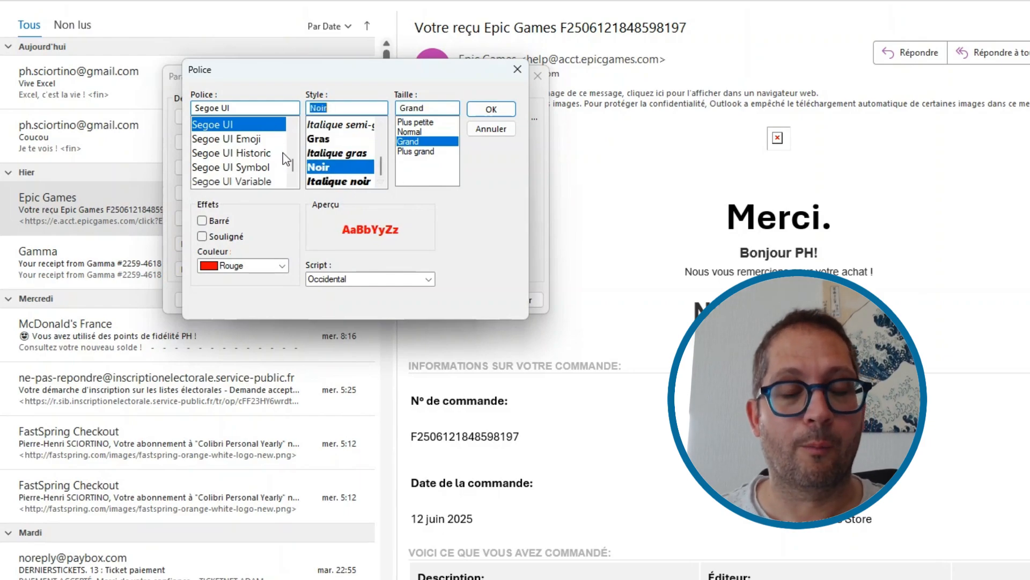
mouse_move(296, 165)
mouse_down()
mouse_move(294, 135)
mouse_move(294, 175)
mouse_up()
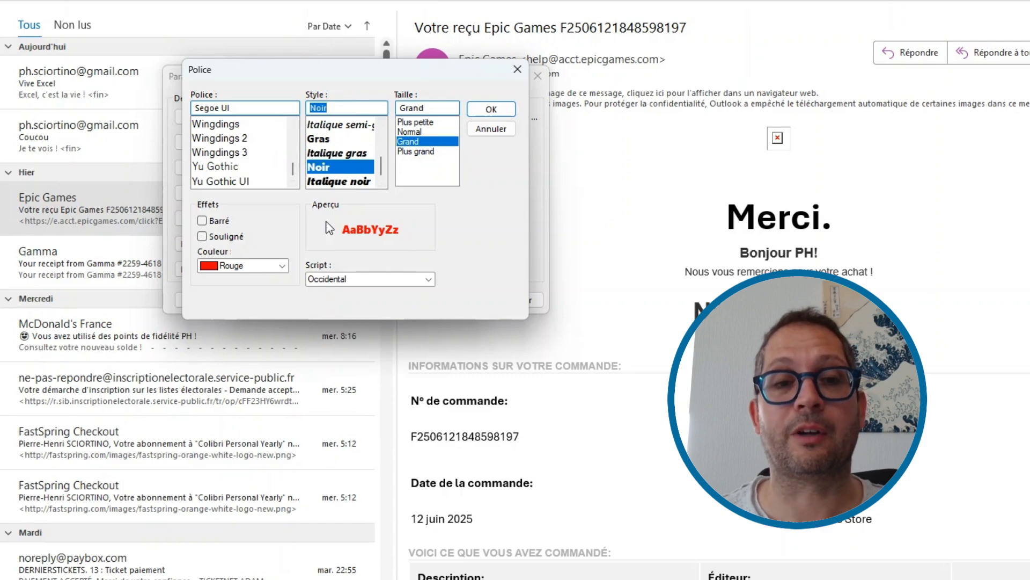
click(491, 109)
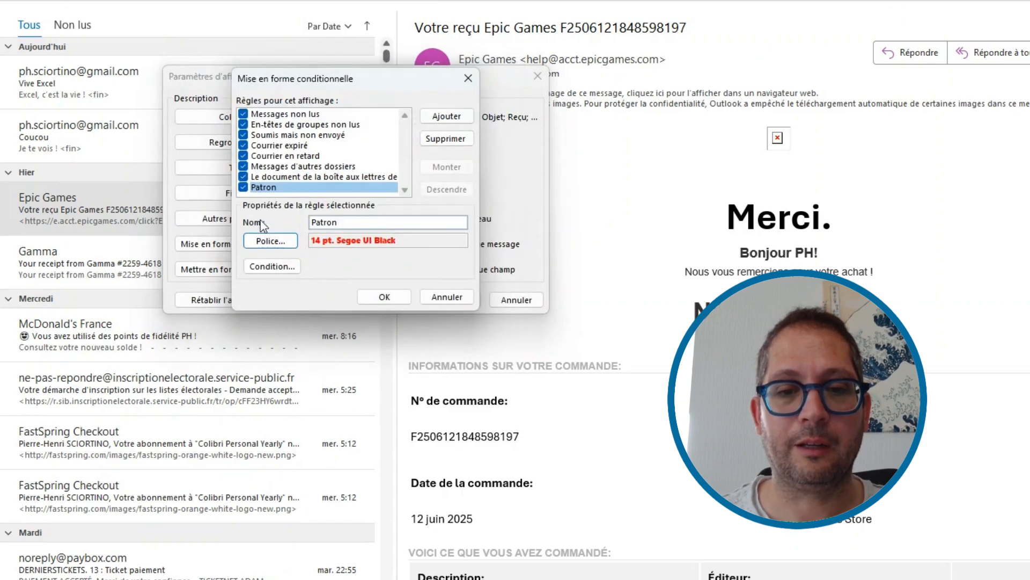
click(375, 298)
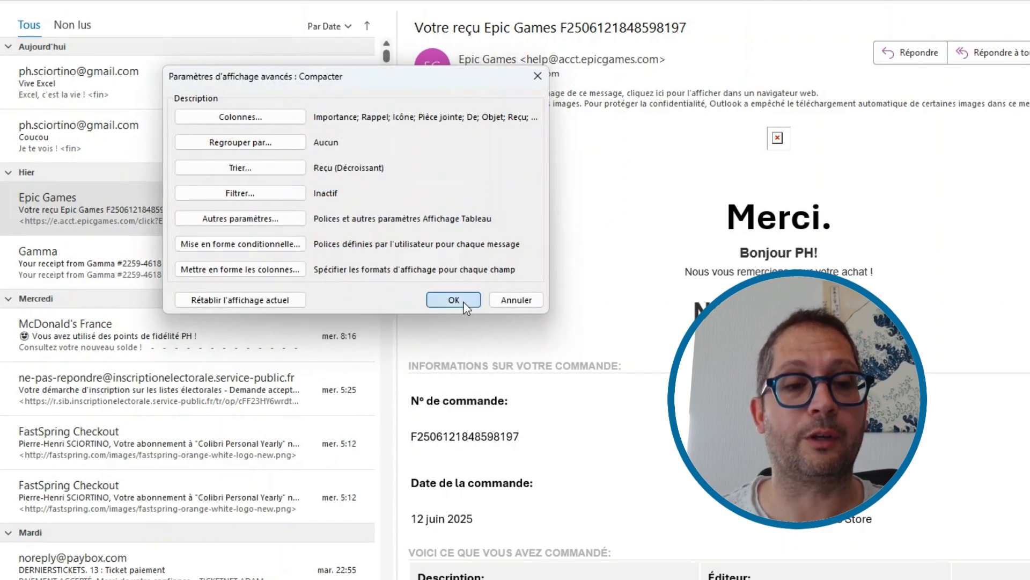
click(454, 300)
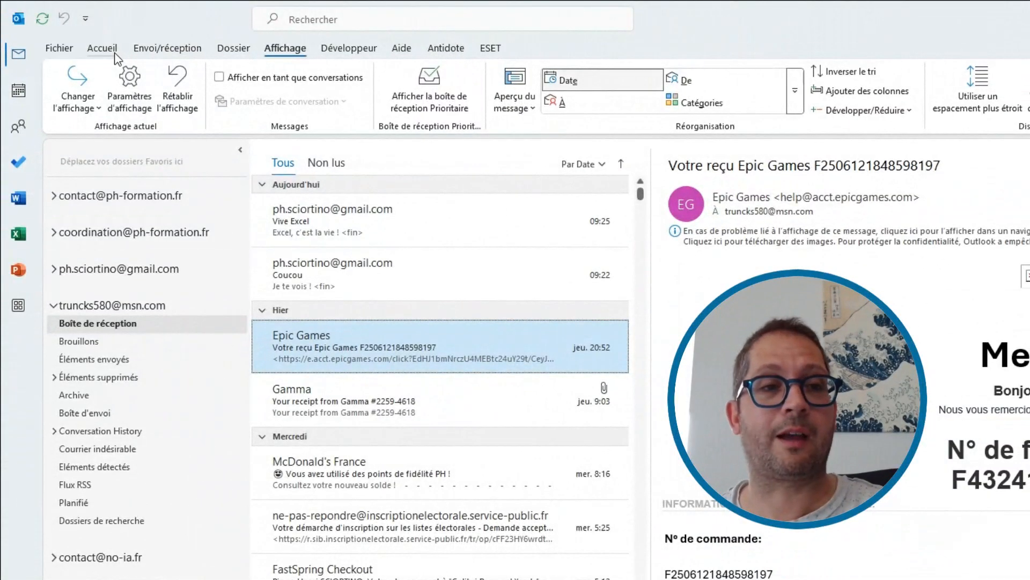
Step: Start a new email sent from the contact account and addressed to your own address
click(104, 46)
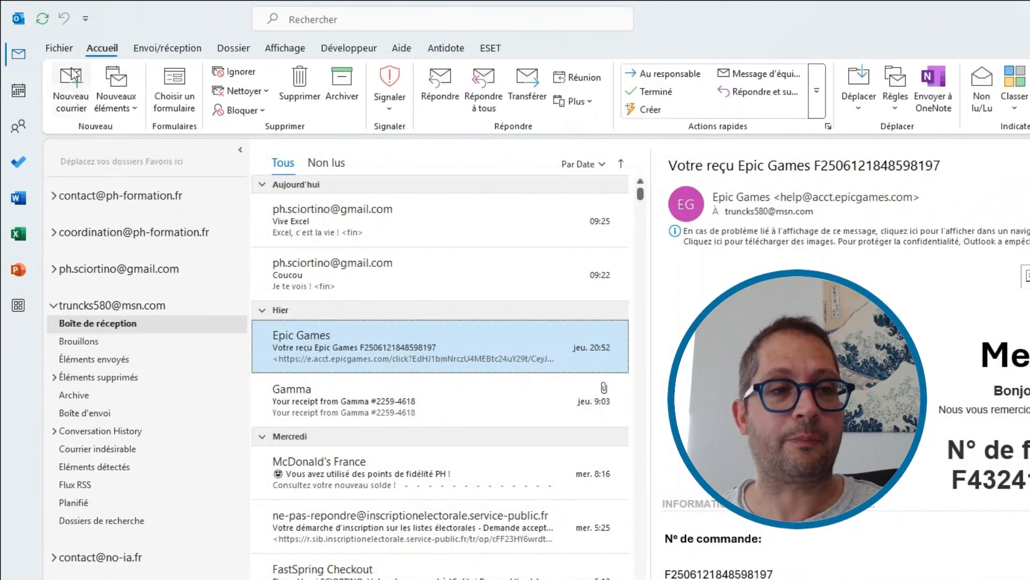
click(72, 88)
click(127, 165)
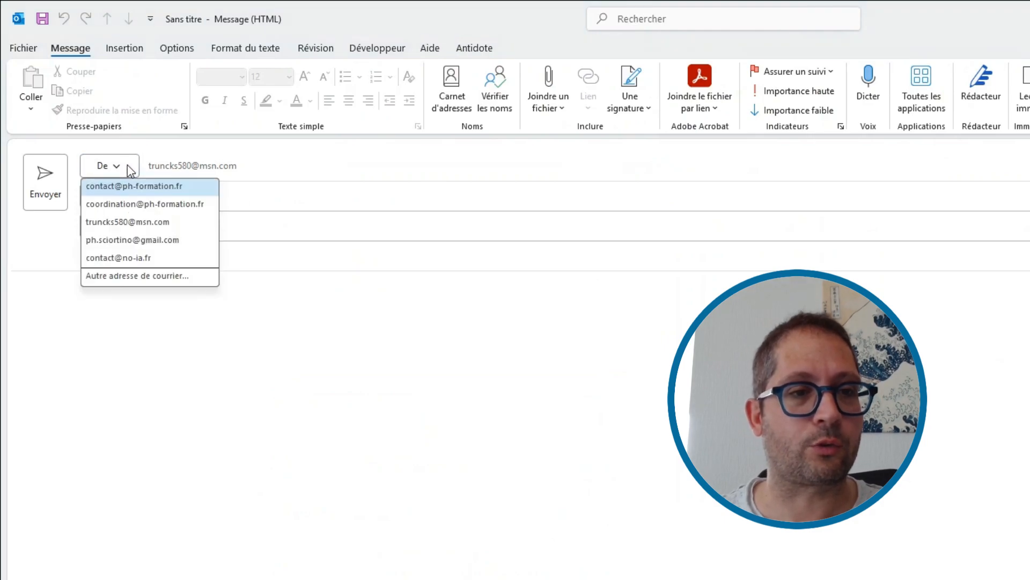
click(127, 194)
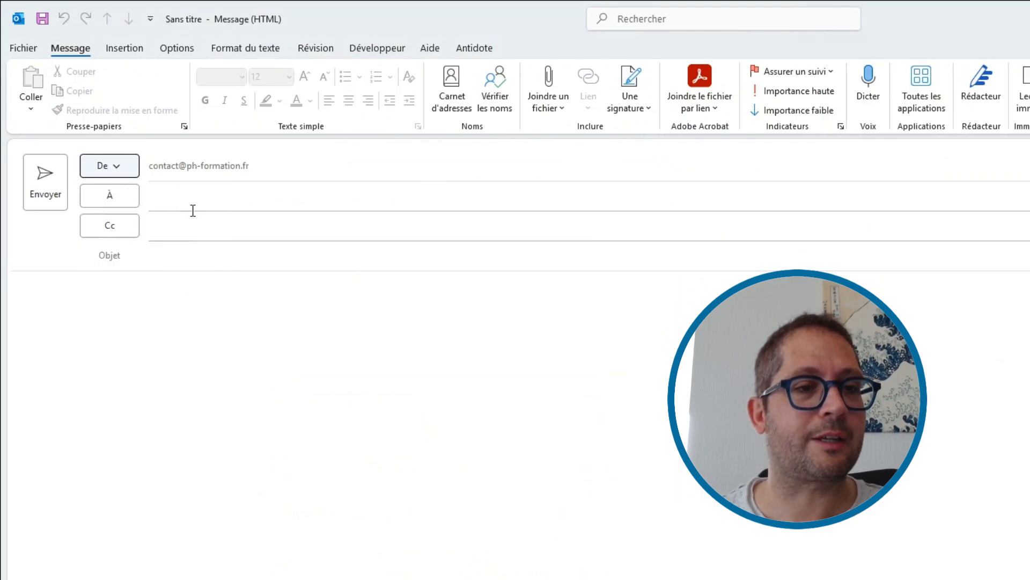
click(178, 193)
text(trunc)
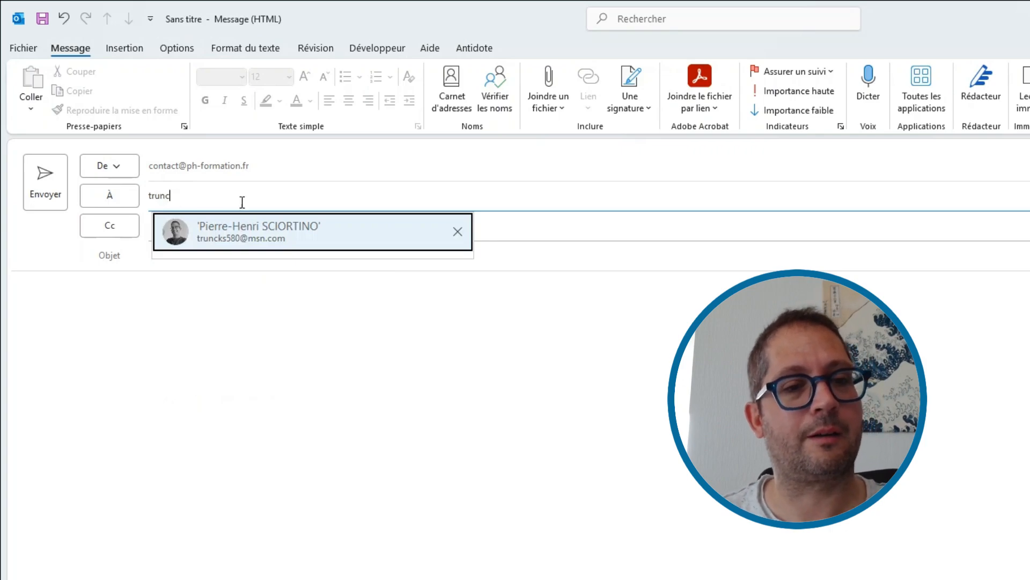
click(256, 232)
Step: Add subject 'C'est le patron !' and body 'Attention ! Pas d'augmentation ni de vacances !!!', then send
click(213, 257)
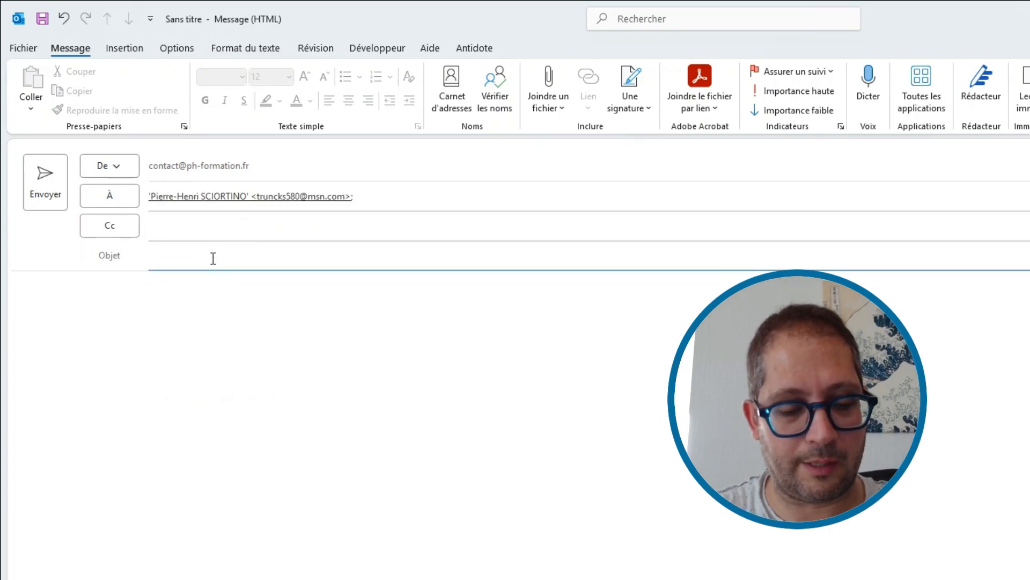
text(C'est le pa)
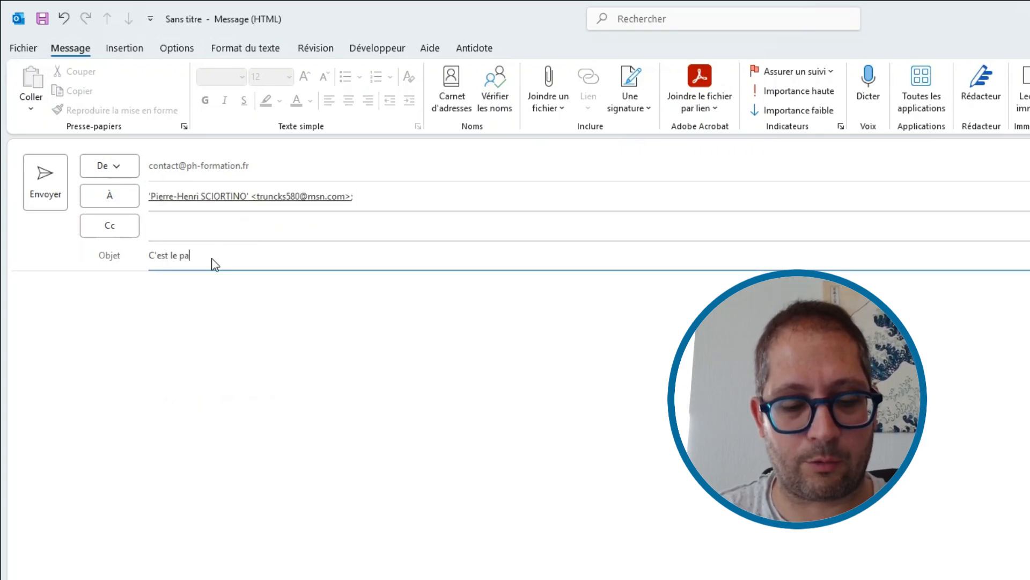
text(tron !)
click(189, 292)
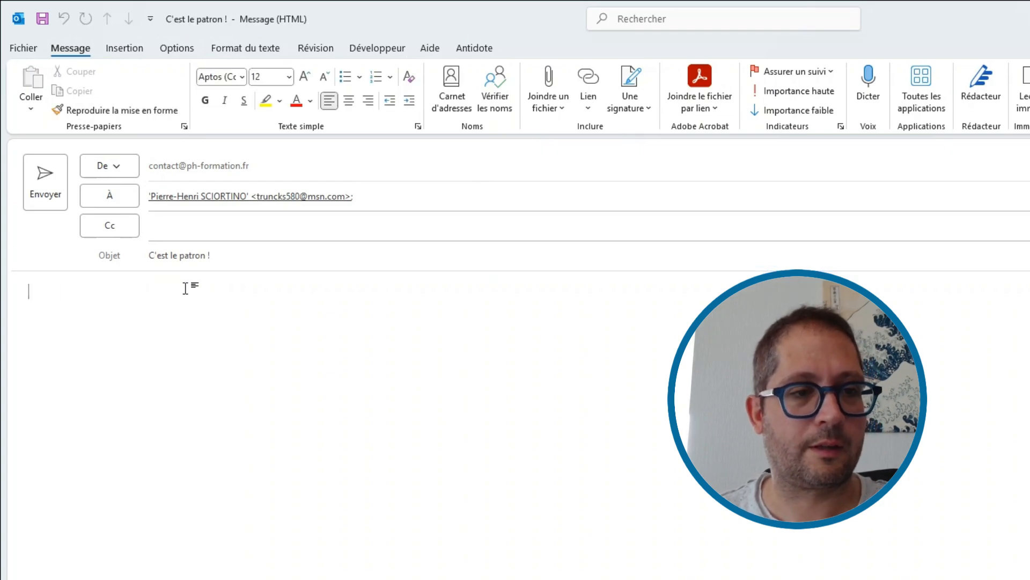
text(Atte)
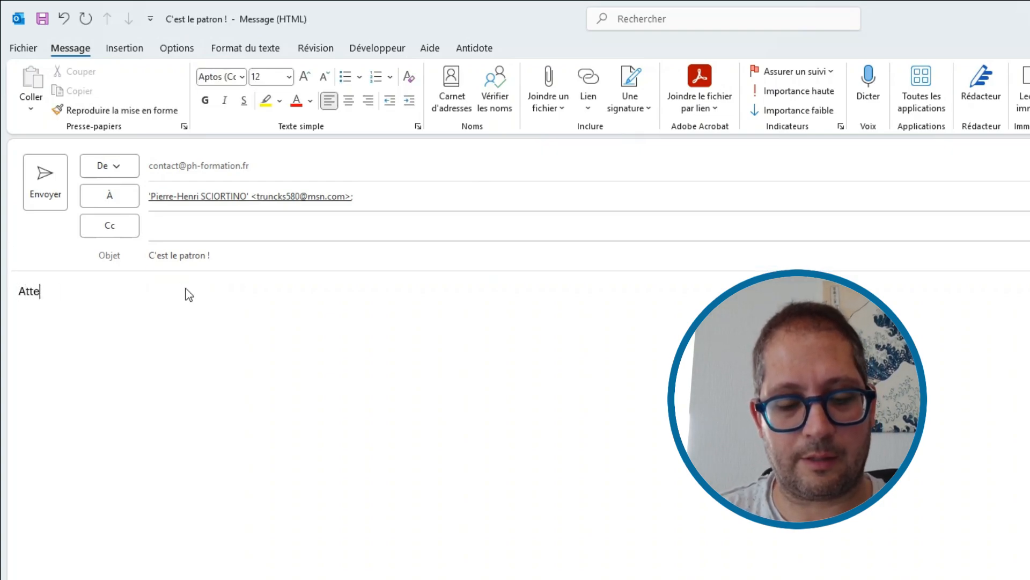
text(ntion !)
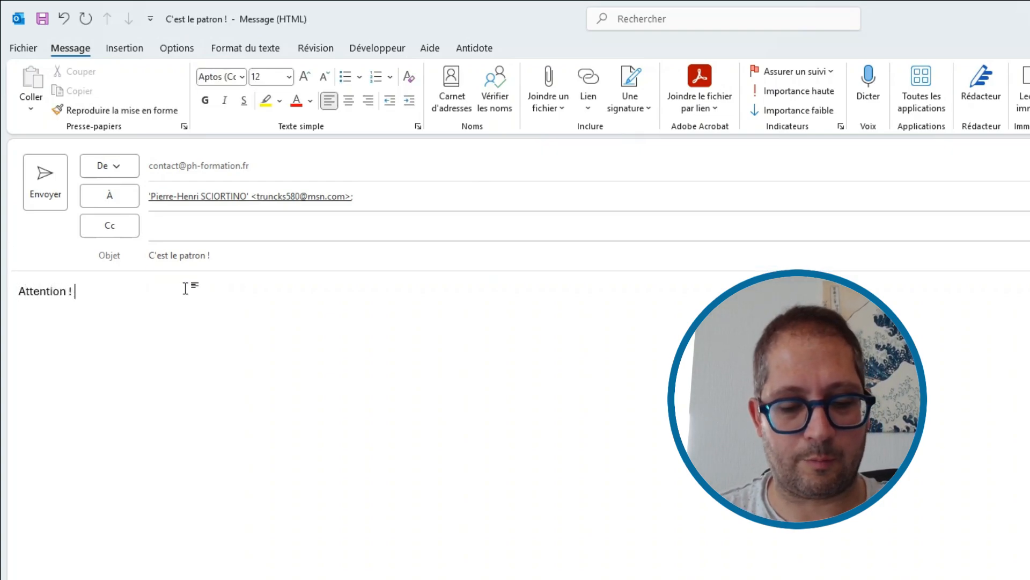
text( Pas d'au)
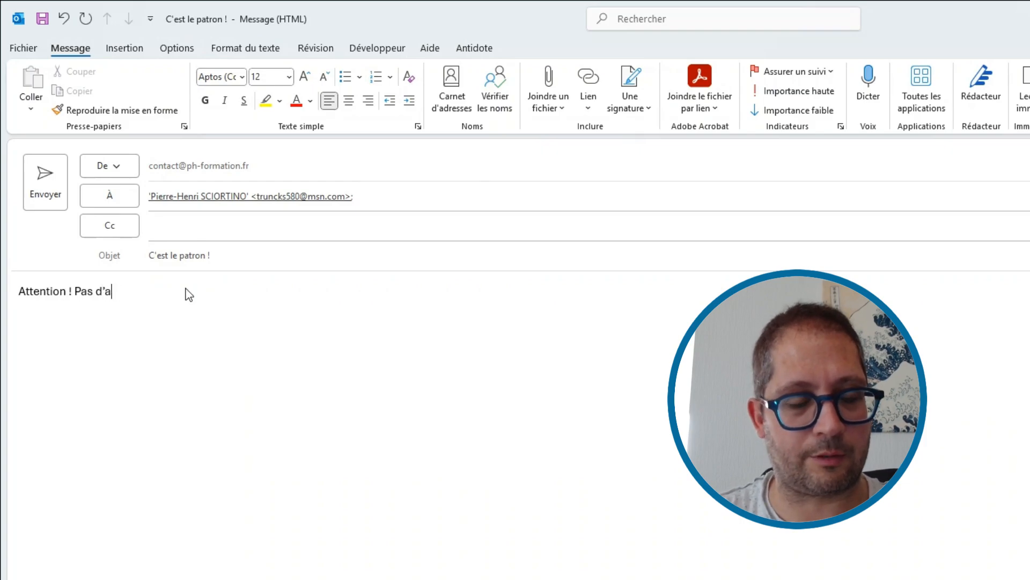
text(gmentation ni de )
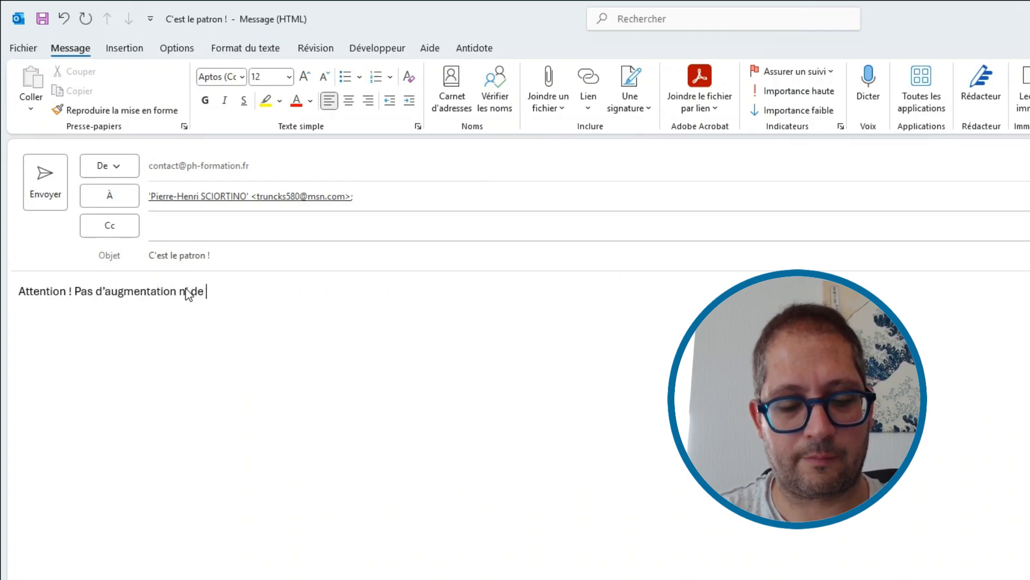
text(vacances)
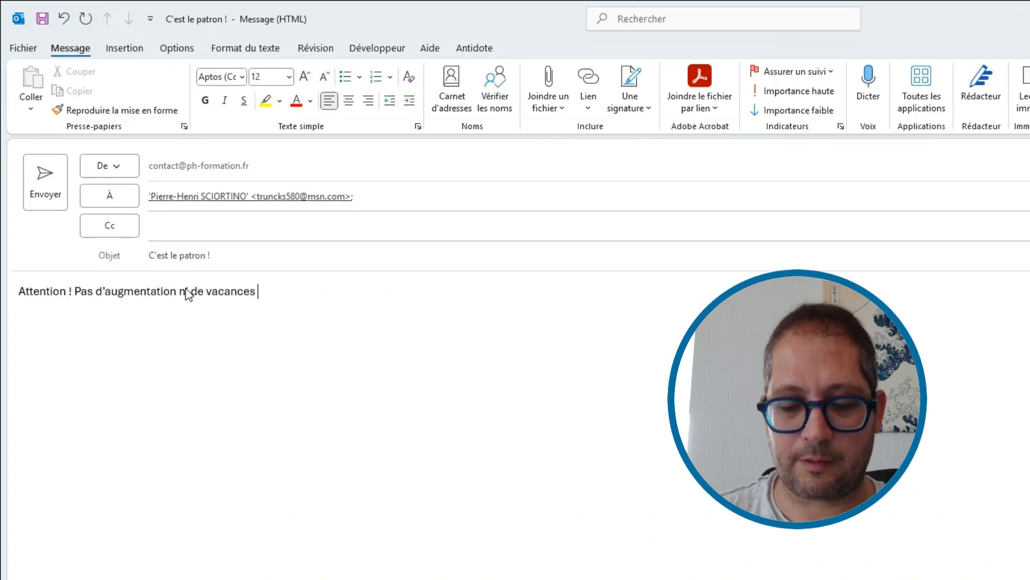
text( !!!)
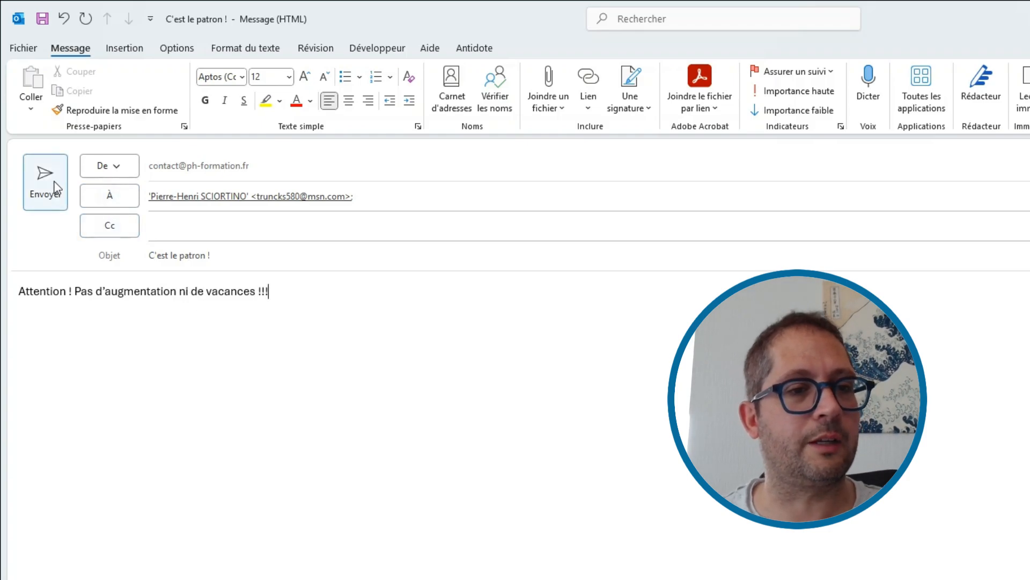
click(55, 189)
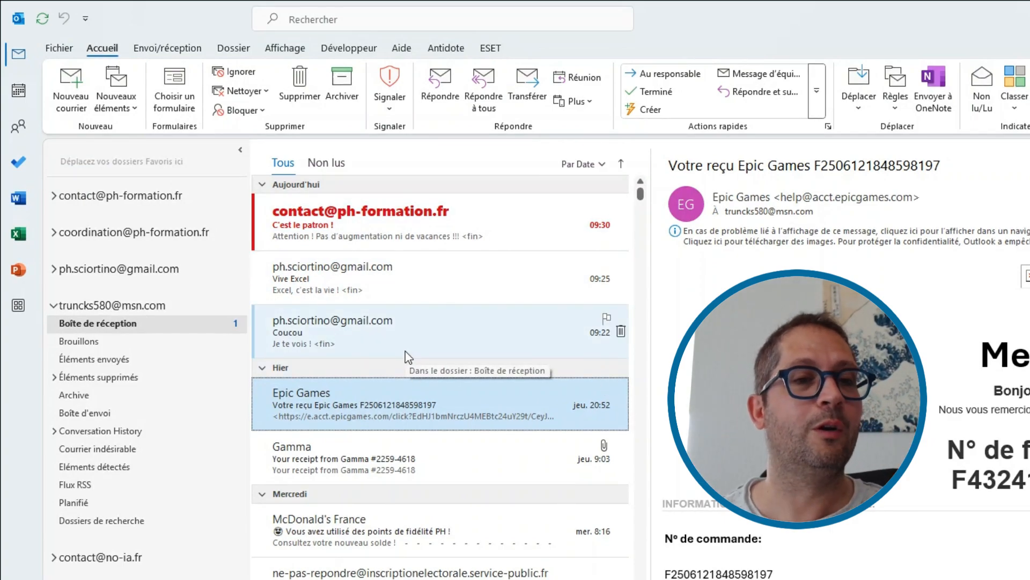
Step: Open and close the red 'C'est le patron !' message, then compare the Vive Excel and Epic Games messages
click(375, 226)
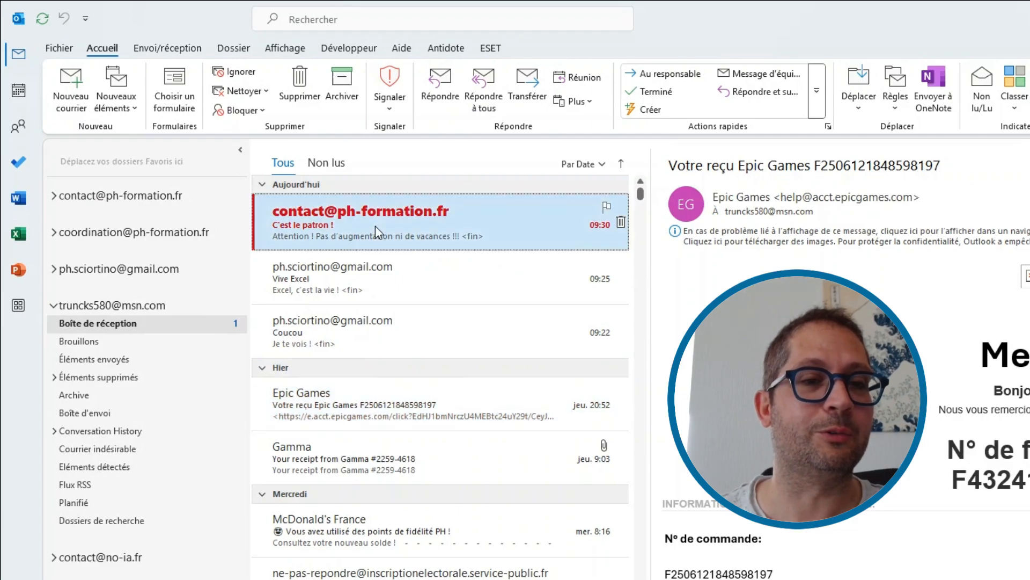
double_click(375, 226)
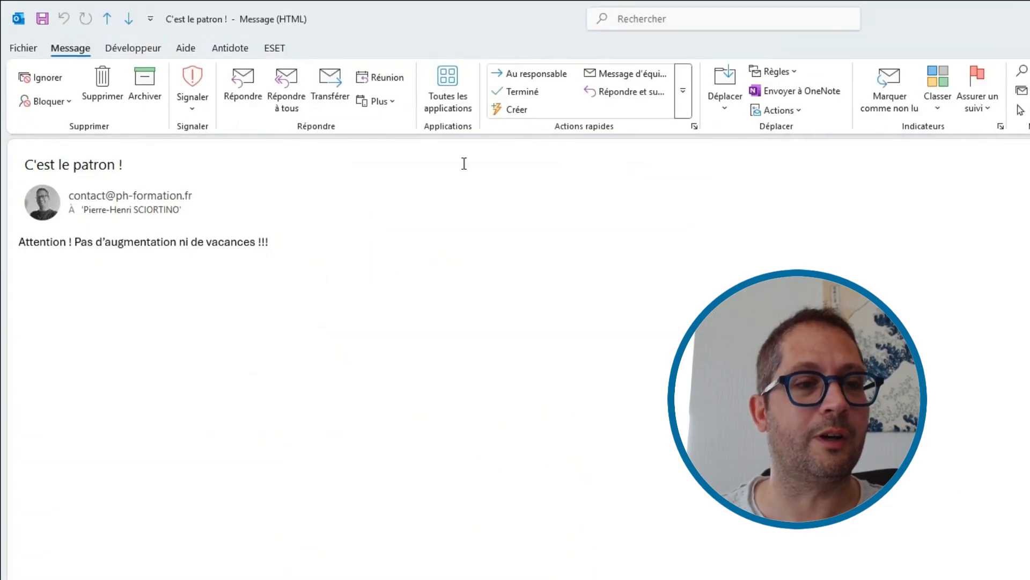
key(Escape)
key(Down)
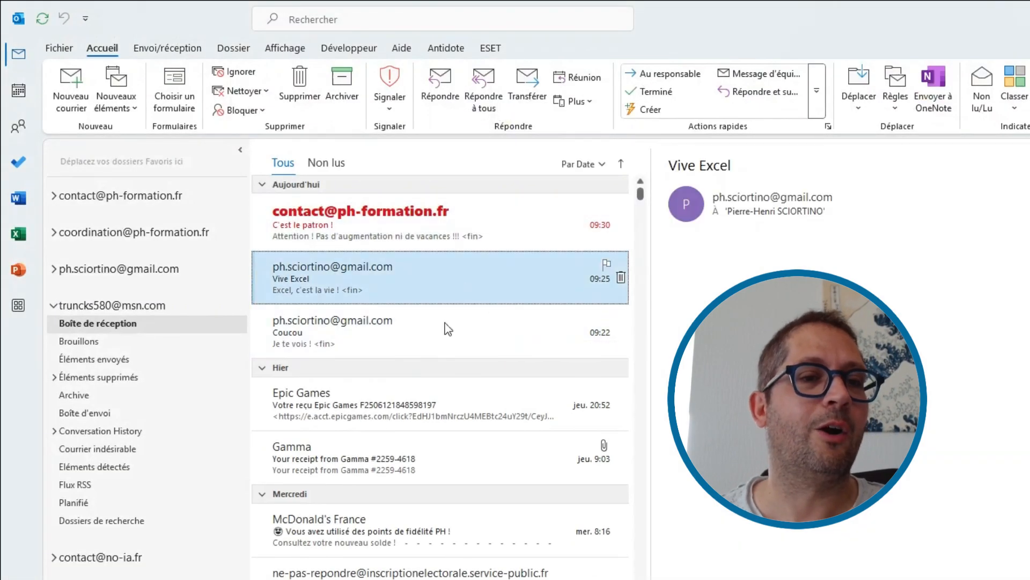
click(409, 421)
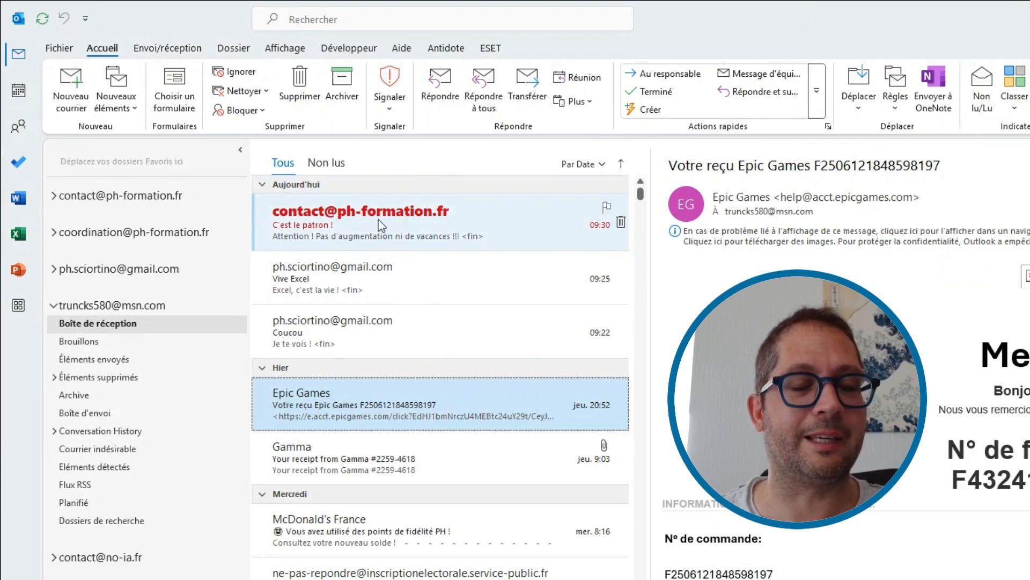